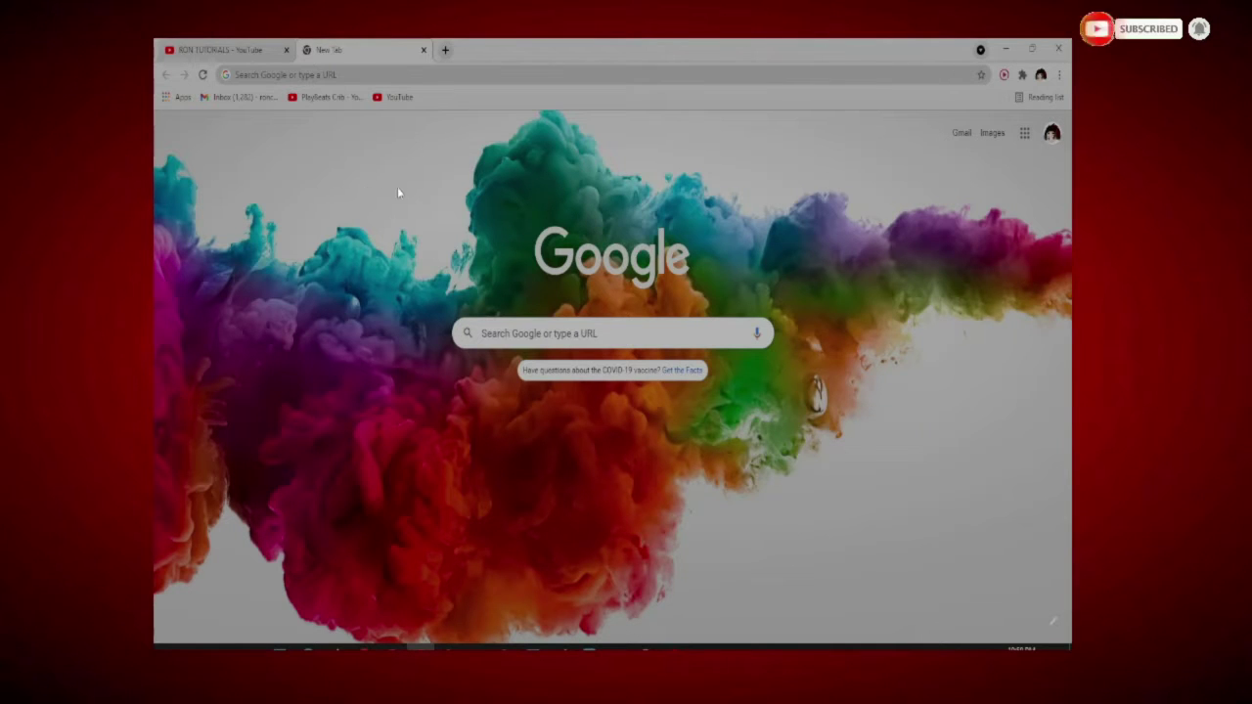
Subscribe to RON TUTORIALS from its videos page and set notifications to All.
left_click(241, 48)
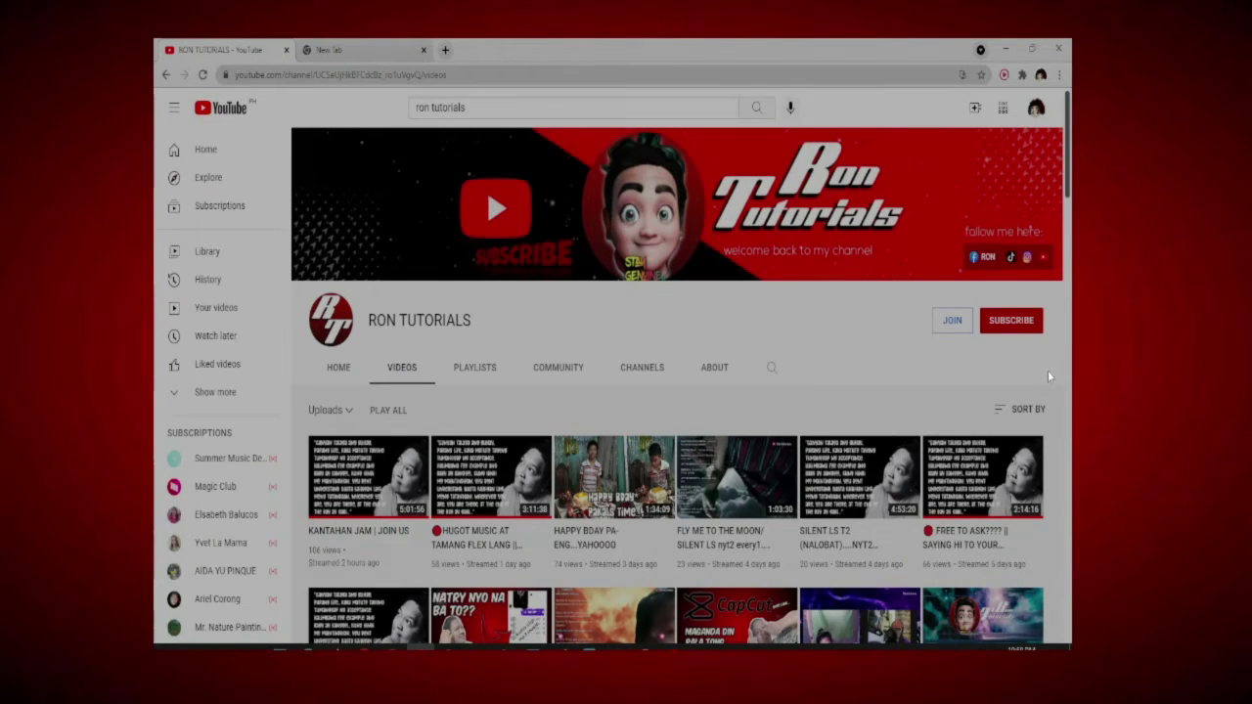
left_click(1015, 321)
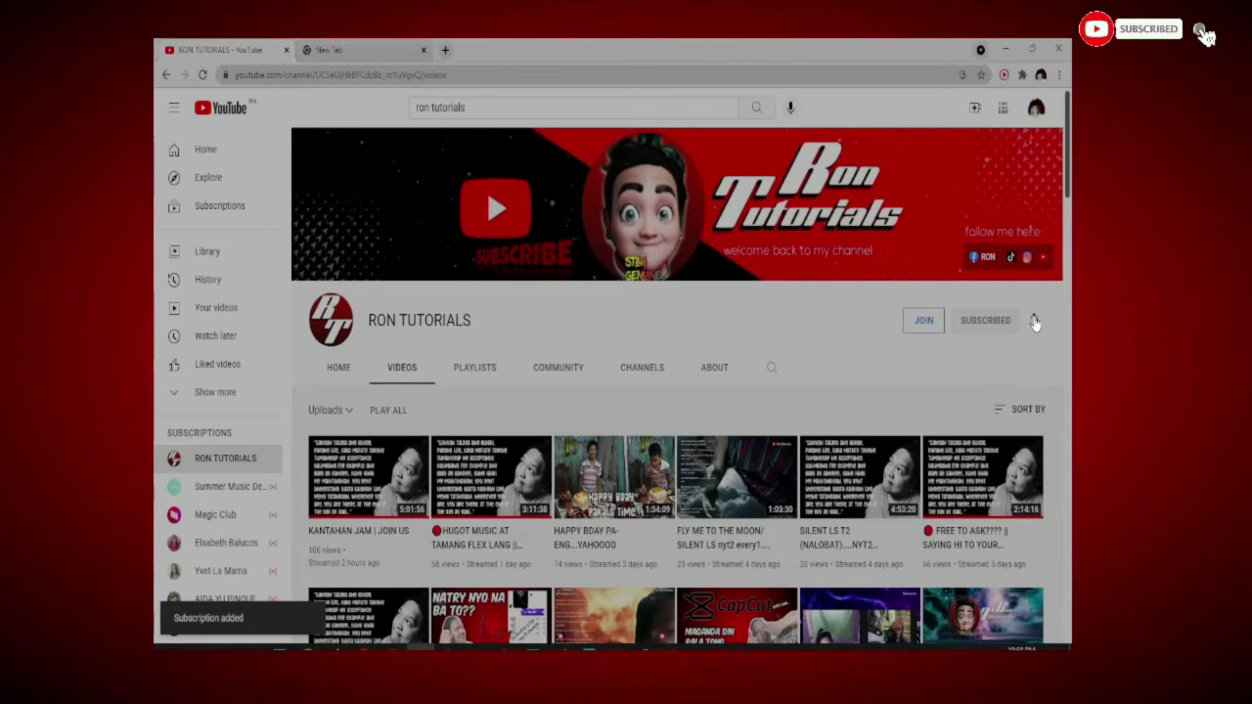
left_click(1034, 323)
left_click(1007, 353)
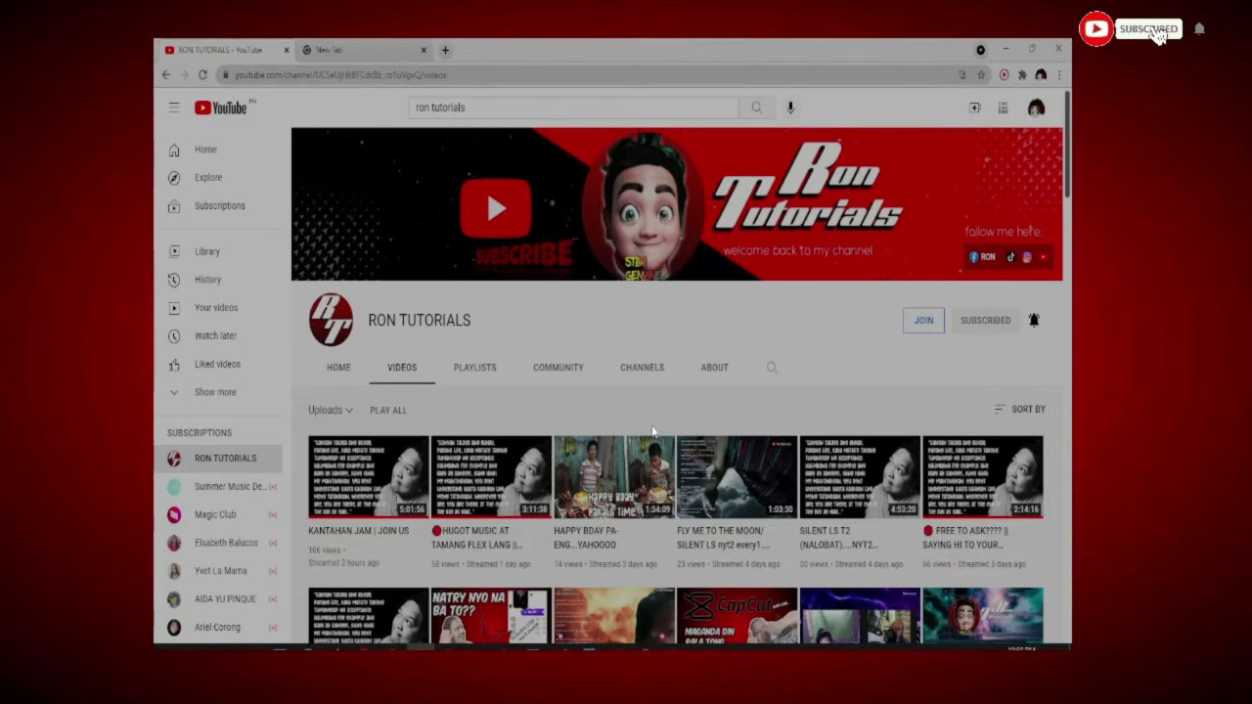
Scroll down through the channel's Videos grid and back up.
scroll(625, 422, "down", 2)
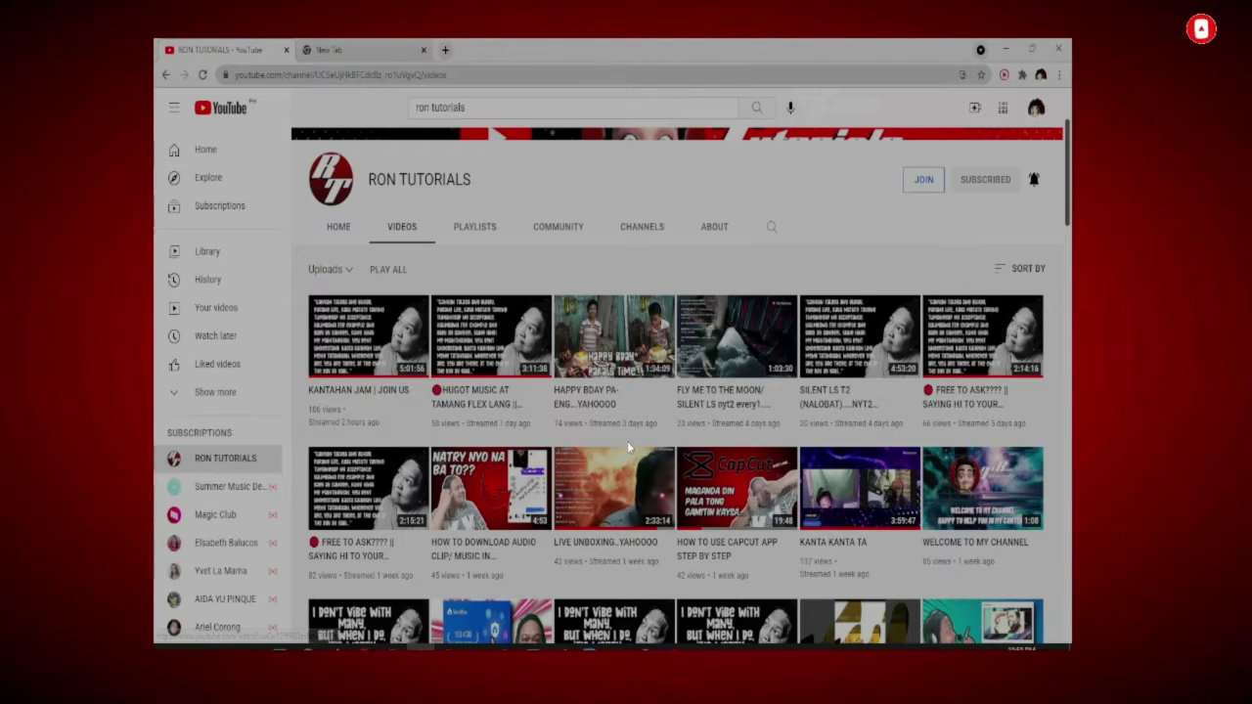
scroll(627, 441, "down", 3)
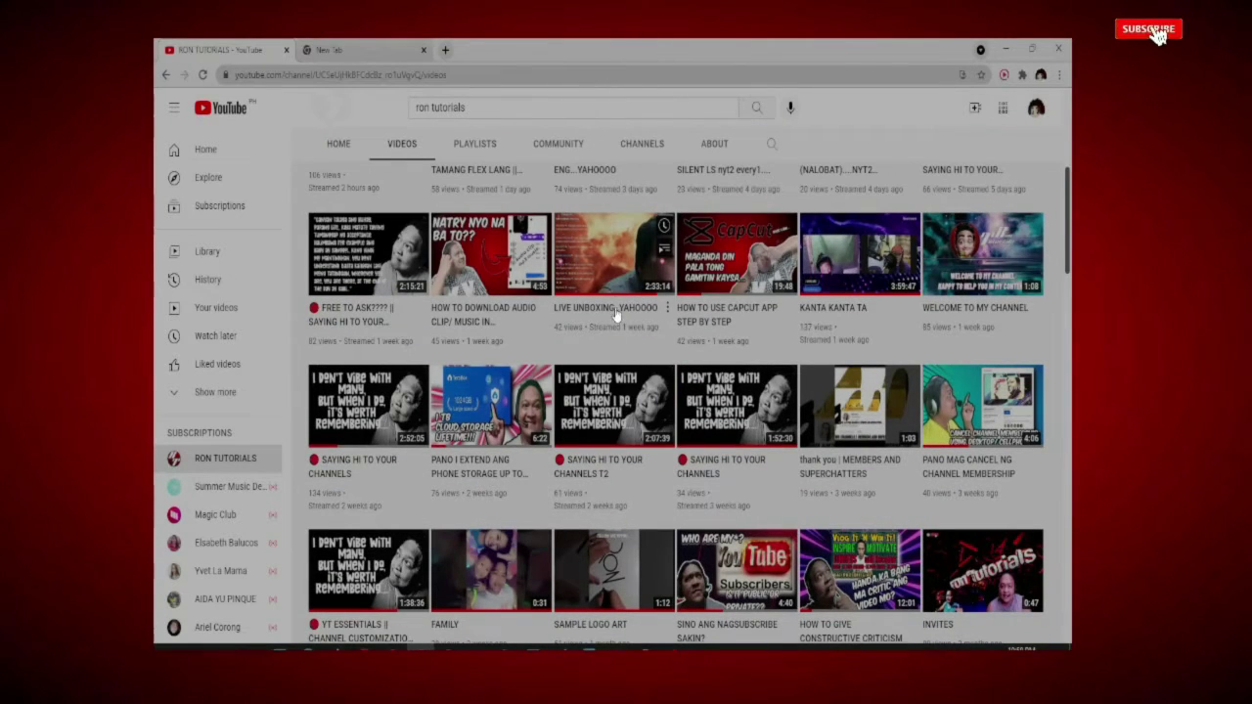
scroll(617, 337, "down", 2)
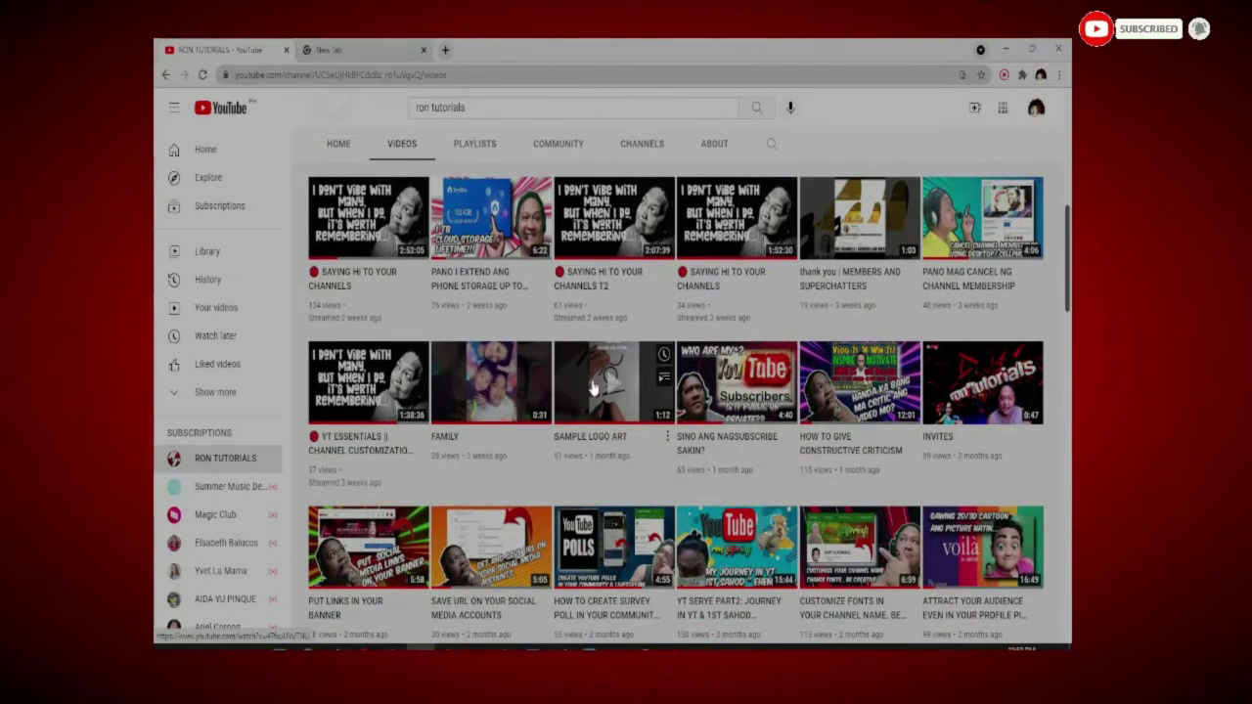
scroll(593, 391, "down", 3)
scroll(622, 501, "down", 3)
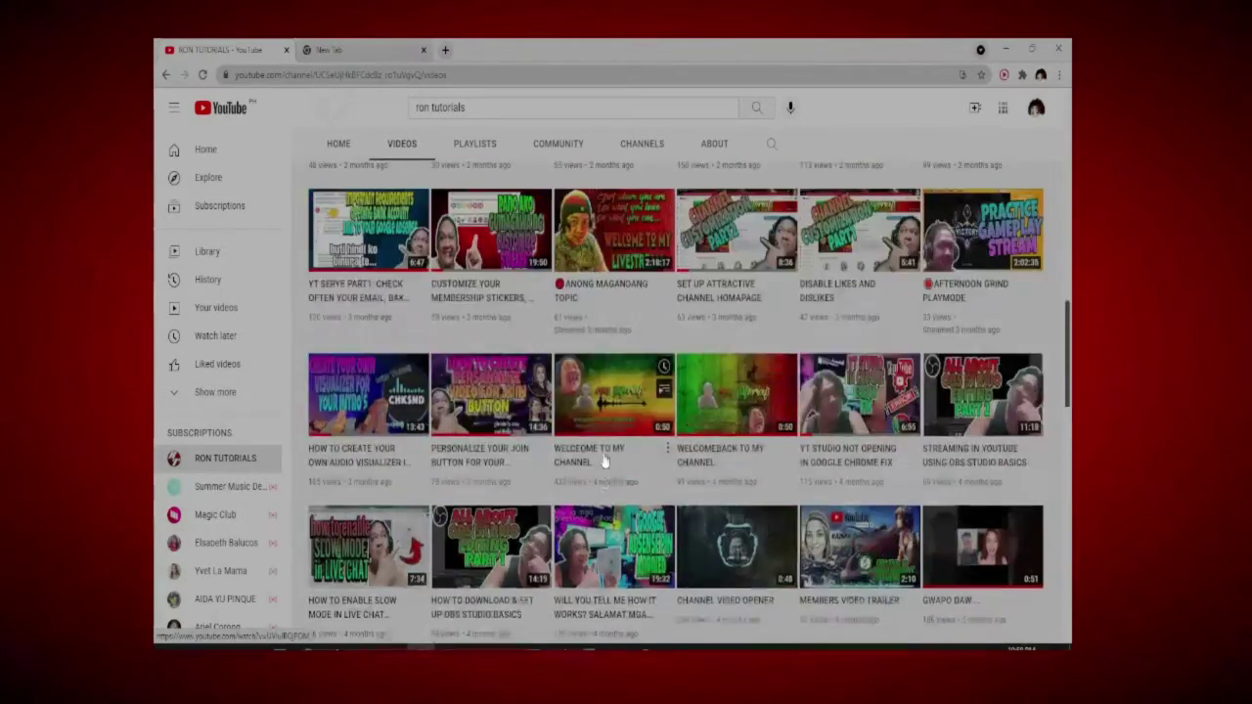
scroll(603, 459, "up", 10)
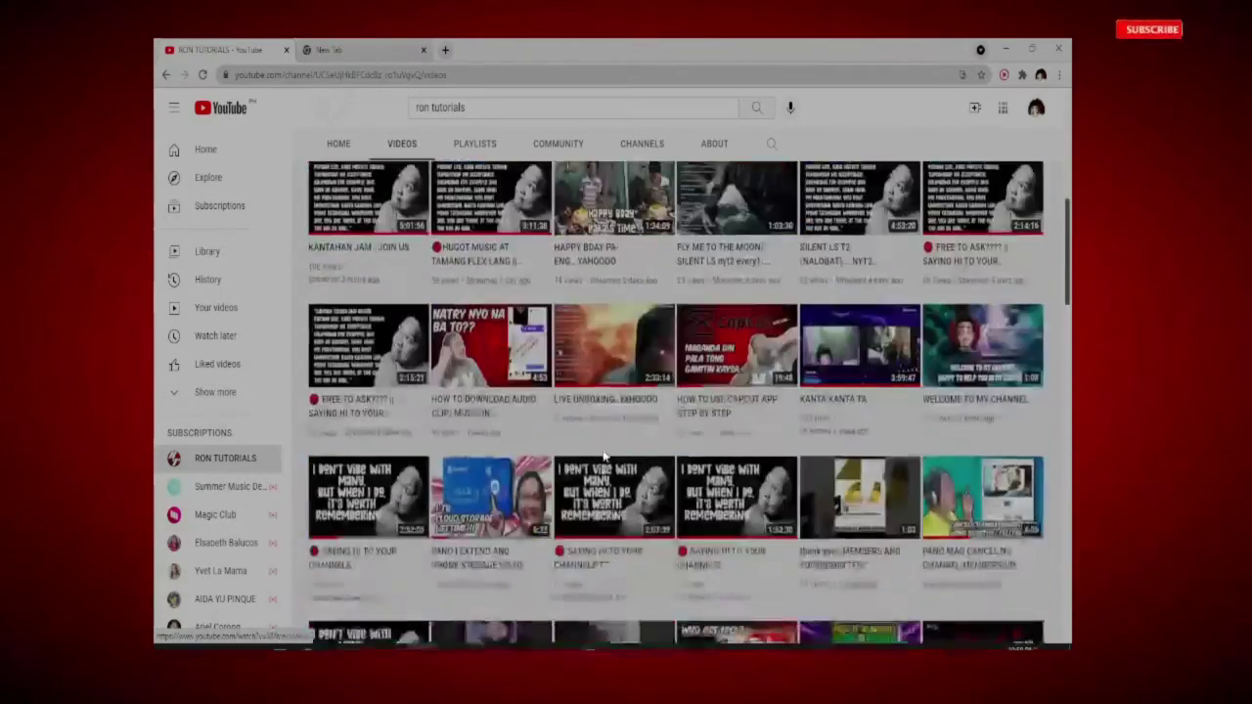
scroll(607, 454, "up", 5)
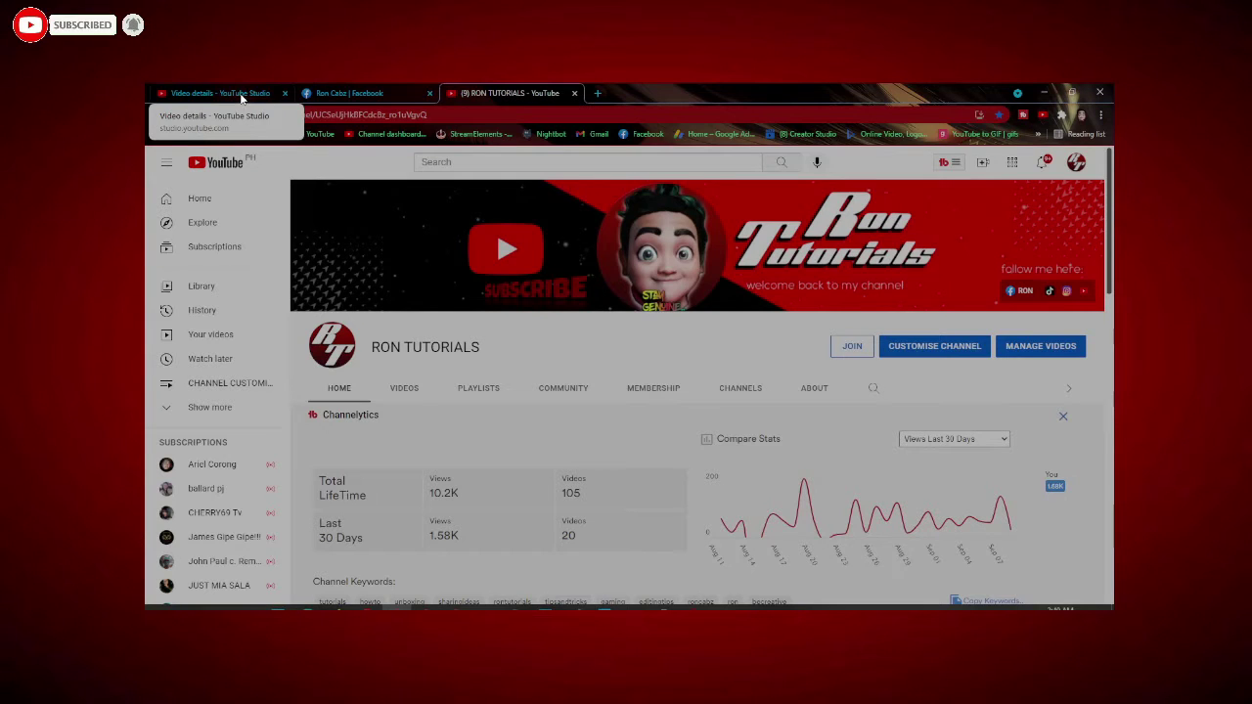
Show the Video details for 'HOW TO SET UP LOWER THIRDS IN OBS BASIC', scrolled to Visibility.
left_click(240, 93)
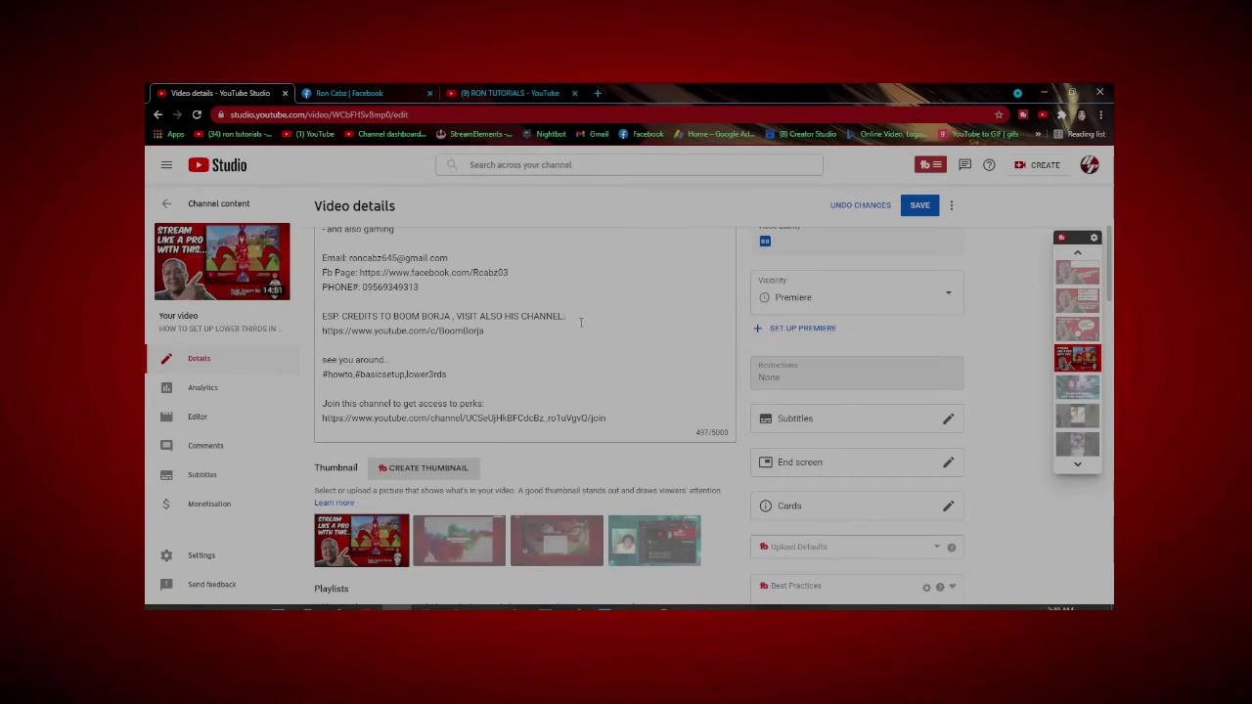
scroll(581, 323, "up", 3)
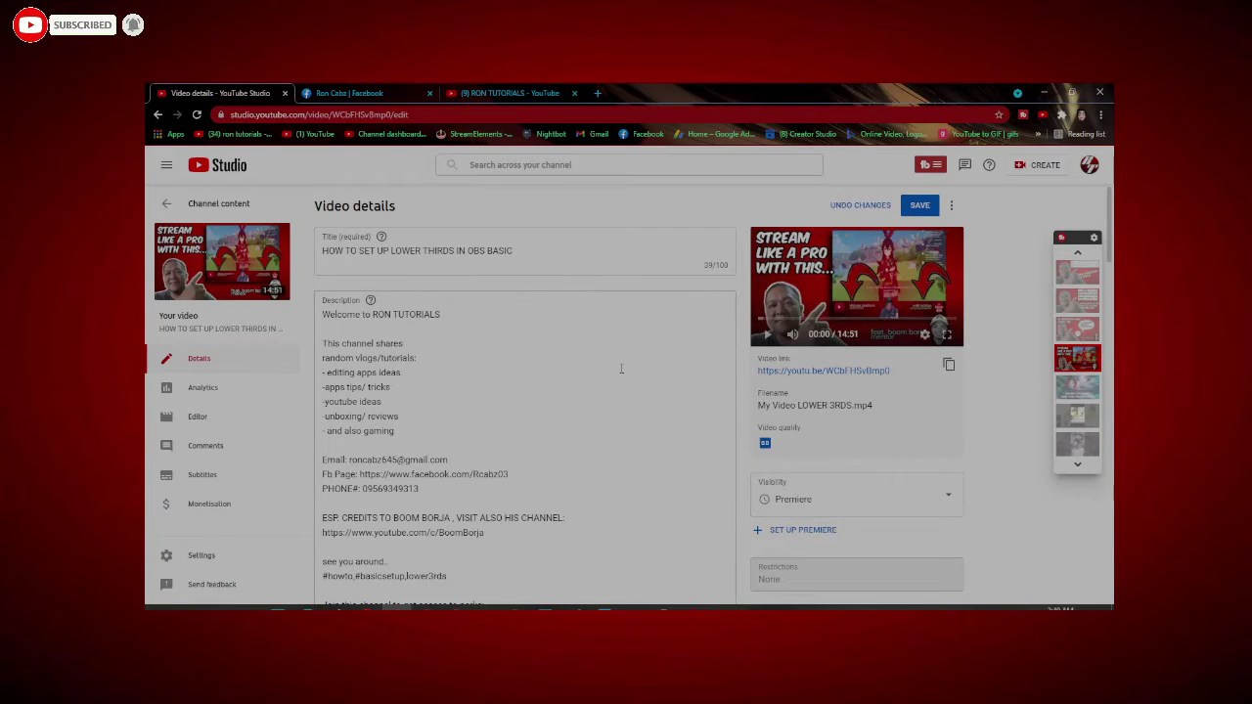
scroll(659, 343, "down", 2)
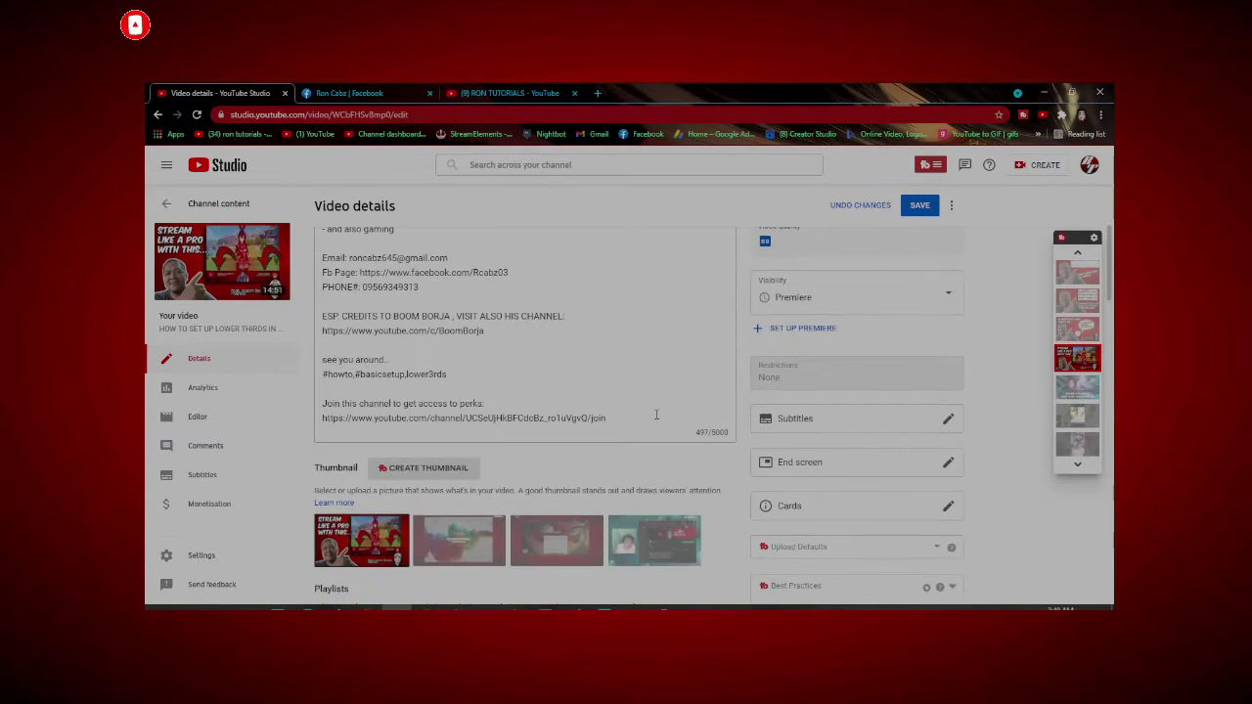
scroll(647, 388, "up", 2)
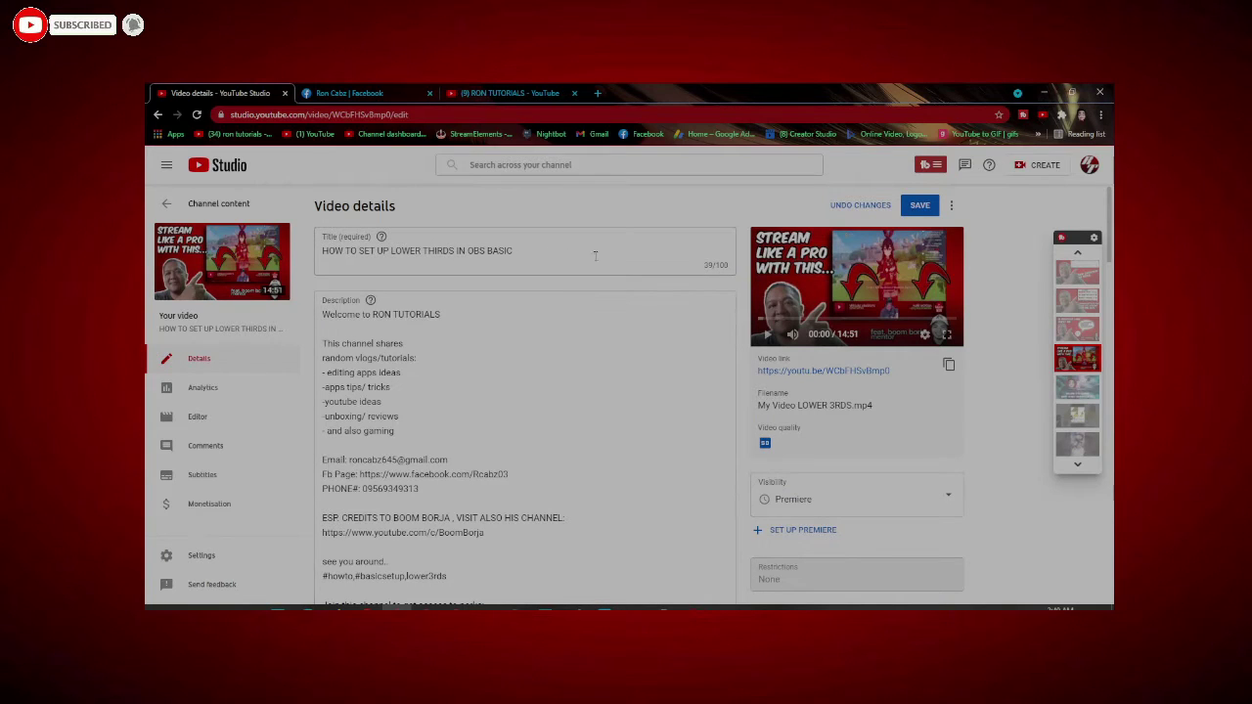
scroll(745, 447, "down", 2)
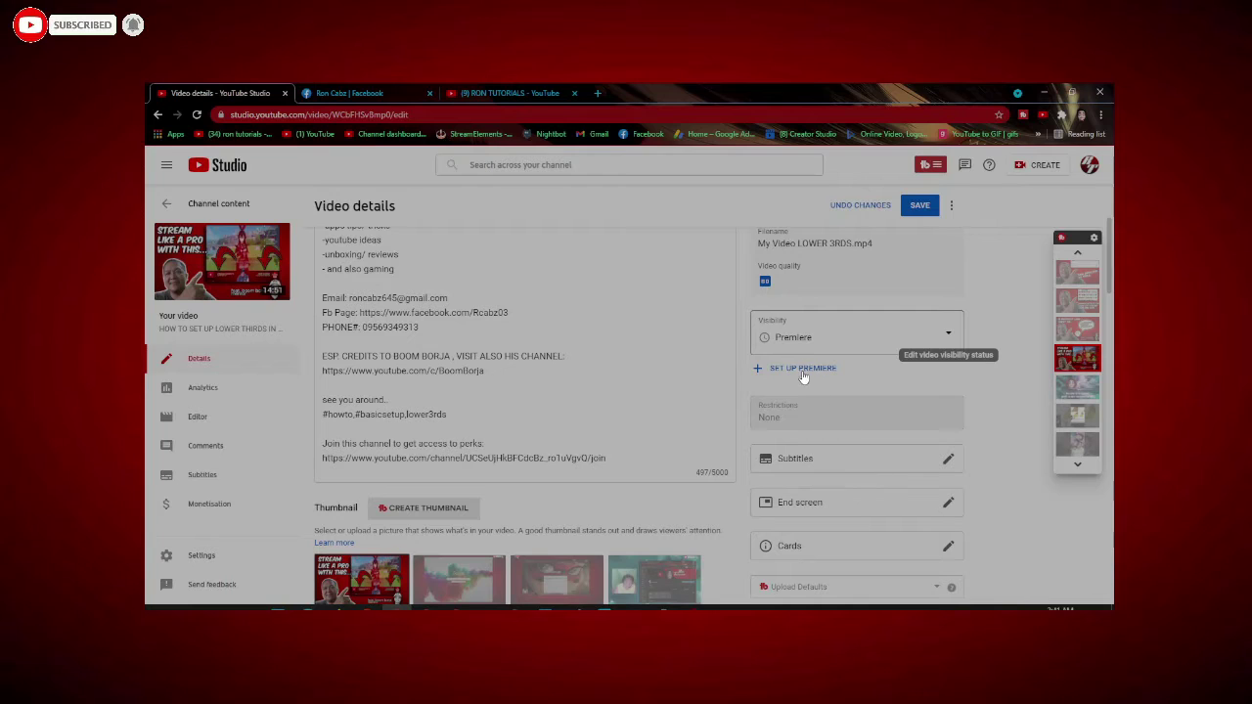
left_click(948, 337)
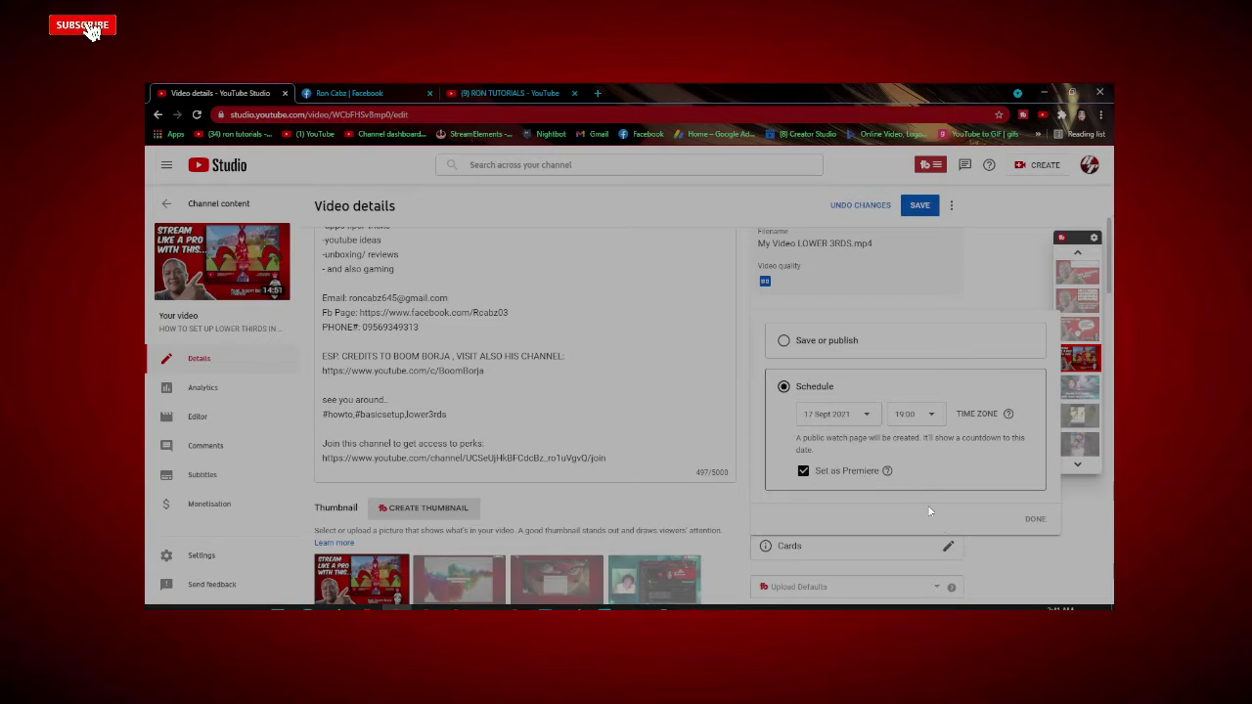
left_click(803, 472)
left_click(803, 456)
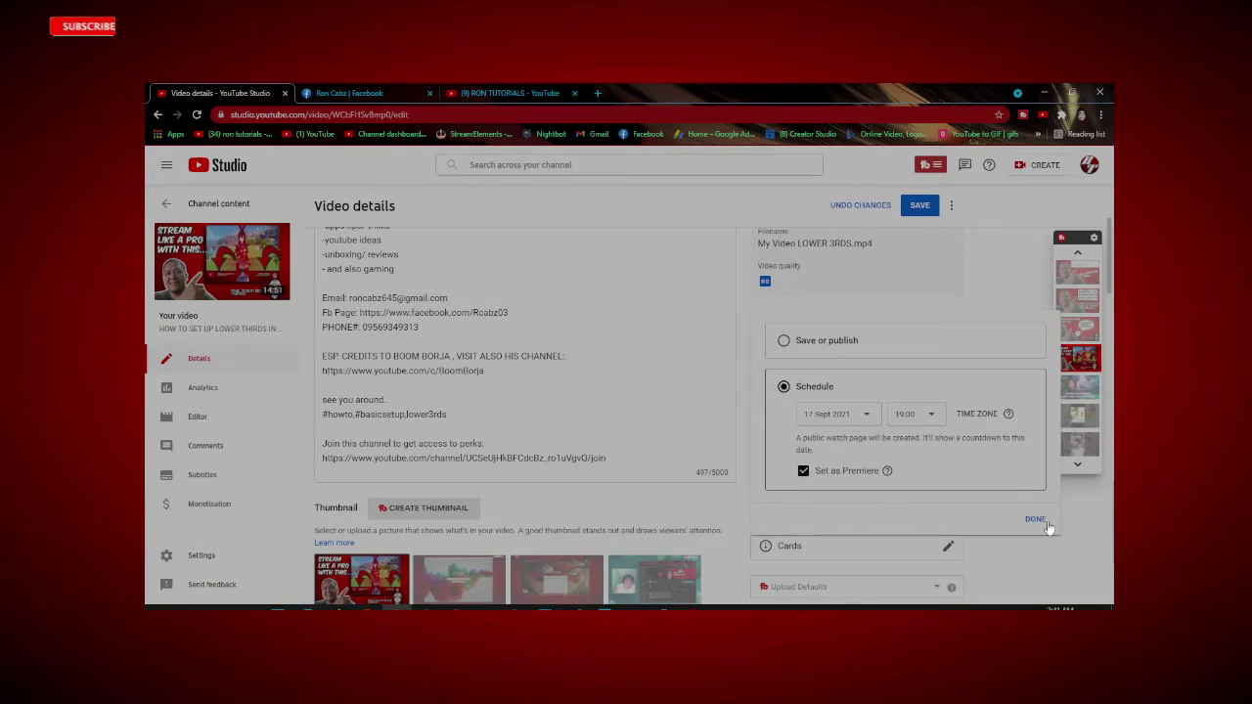
left_click(1044, 526)
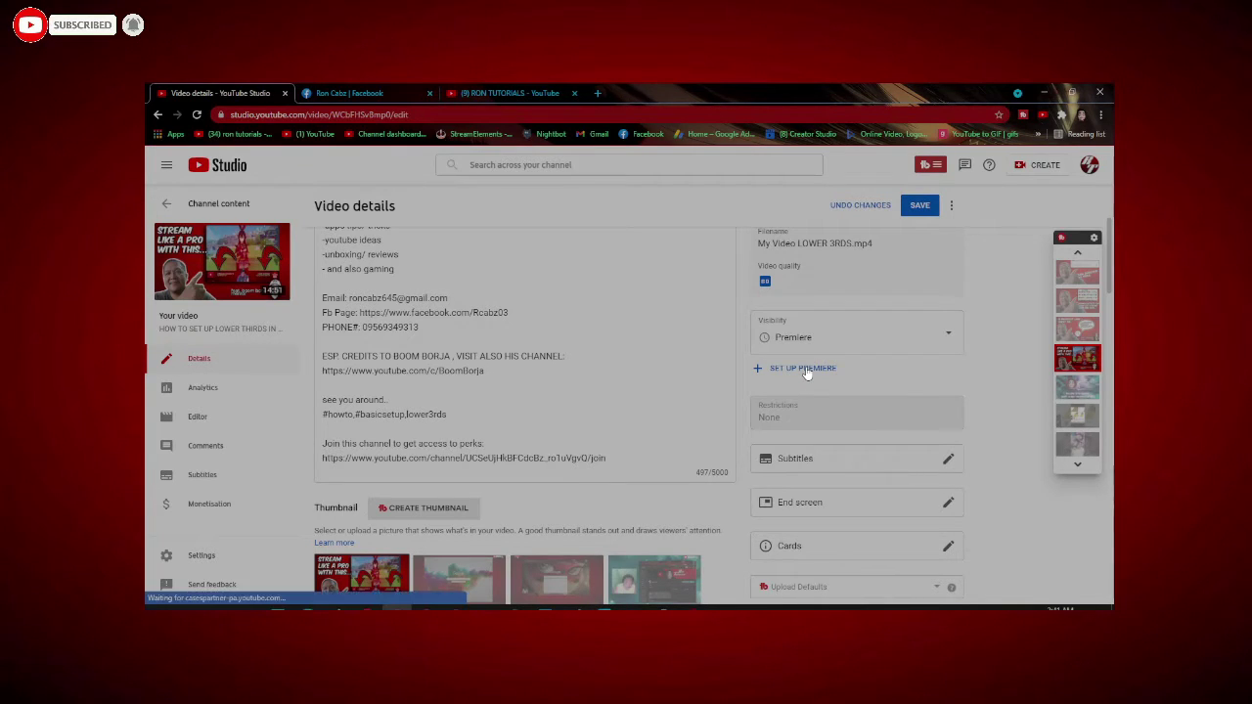
In the Premiere setup, change the countdown theme to Alternative.
left_click(803, 369)
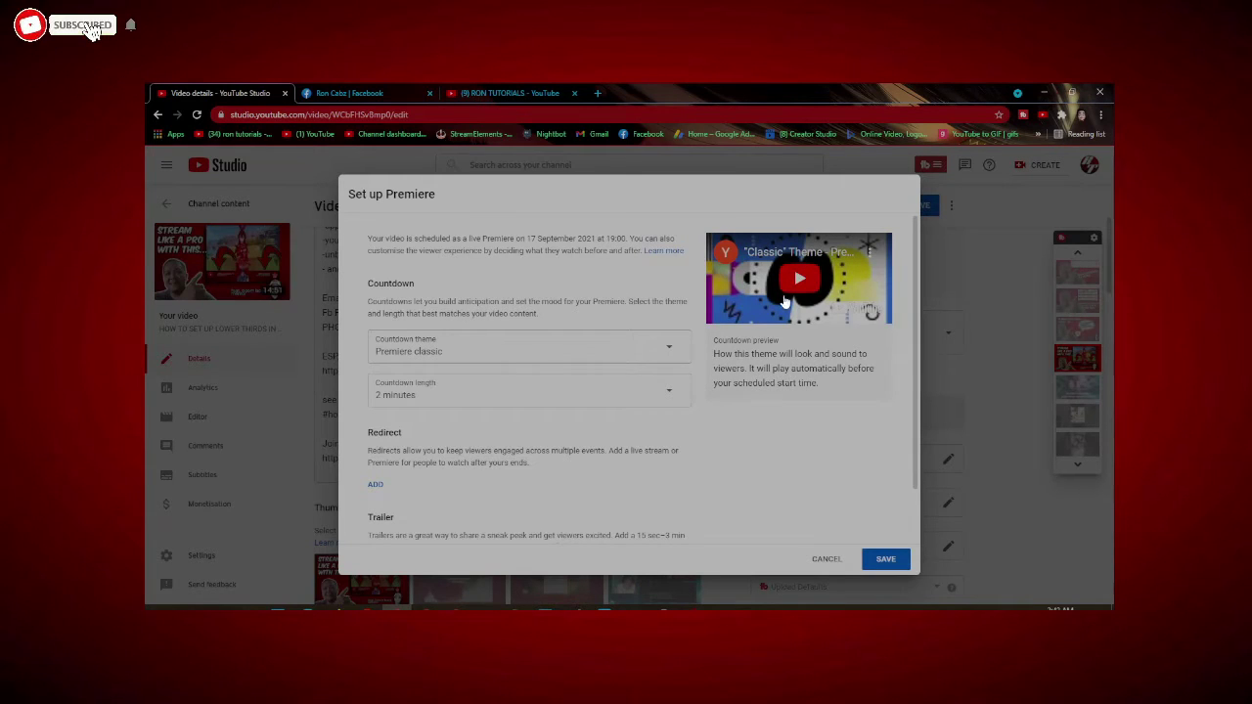
left_click(673, 351)
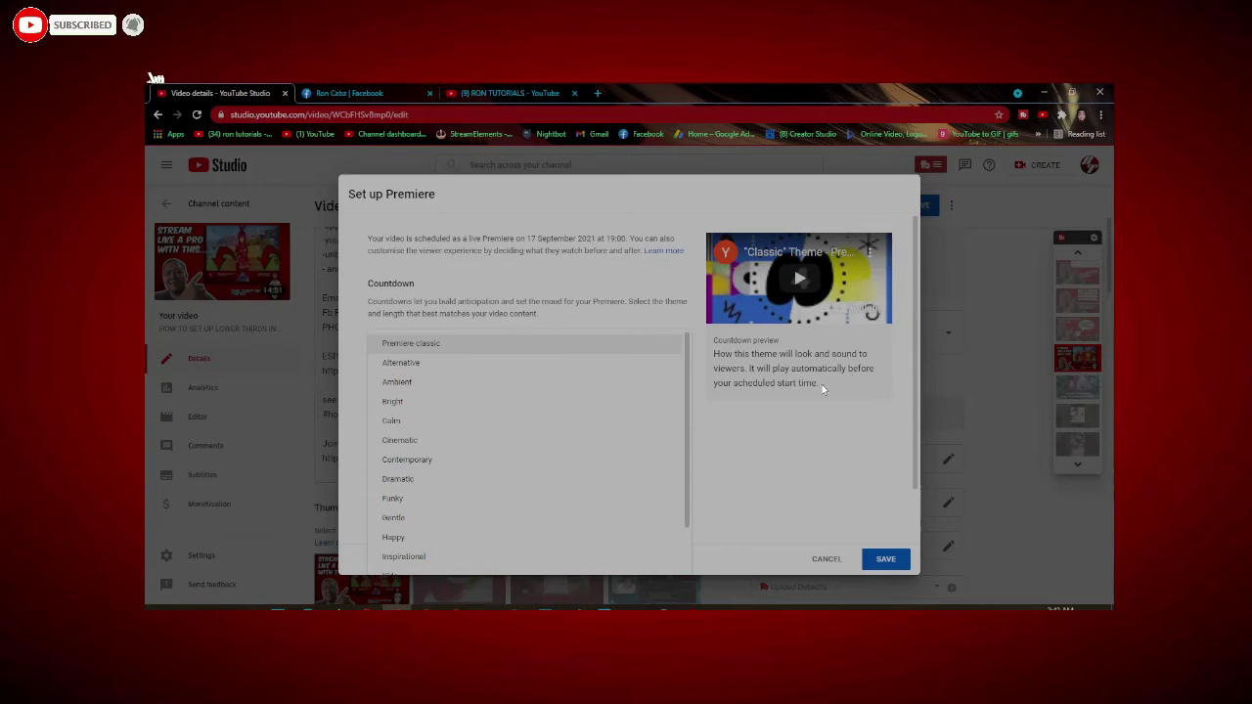
scroll(646, 437, "down", 2)
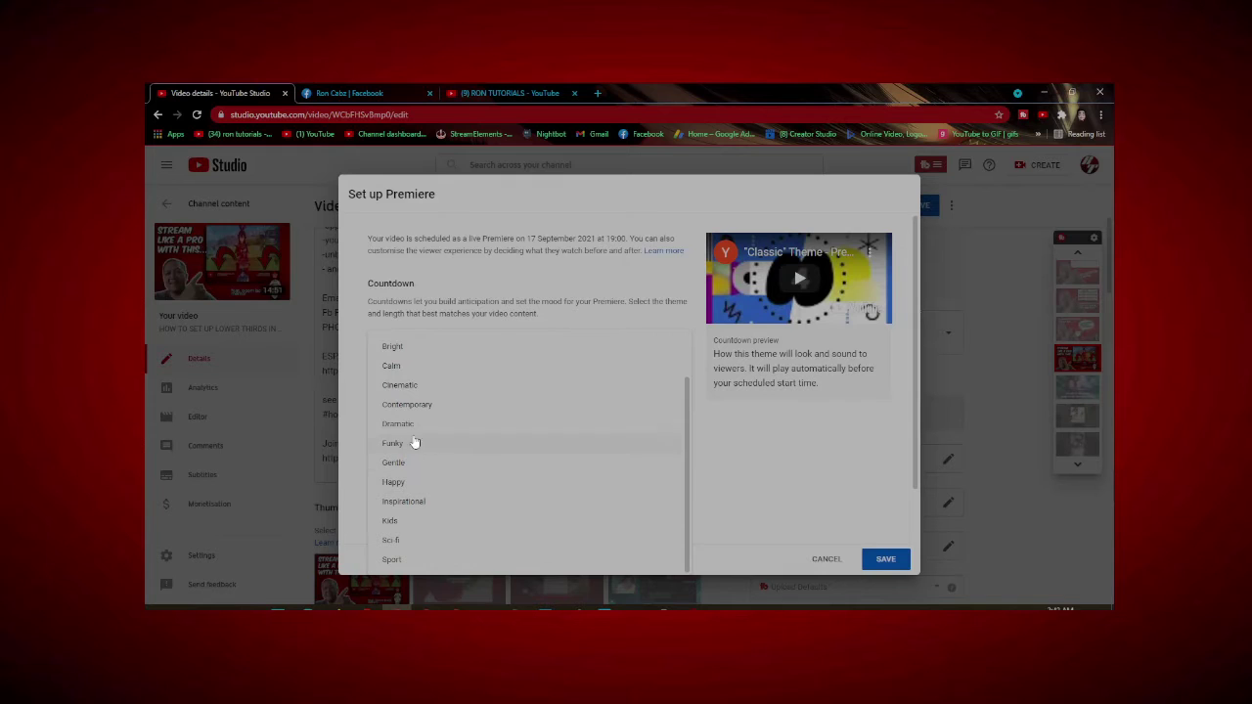
scroll(412, 391, "up", 1)
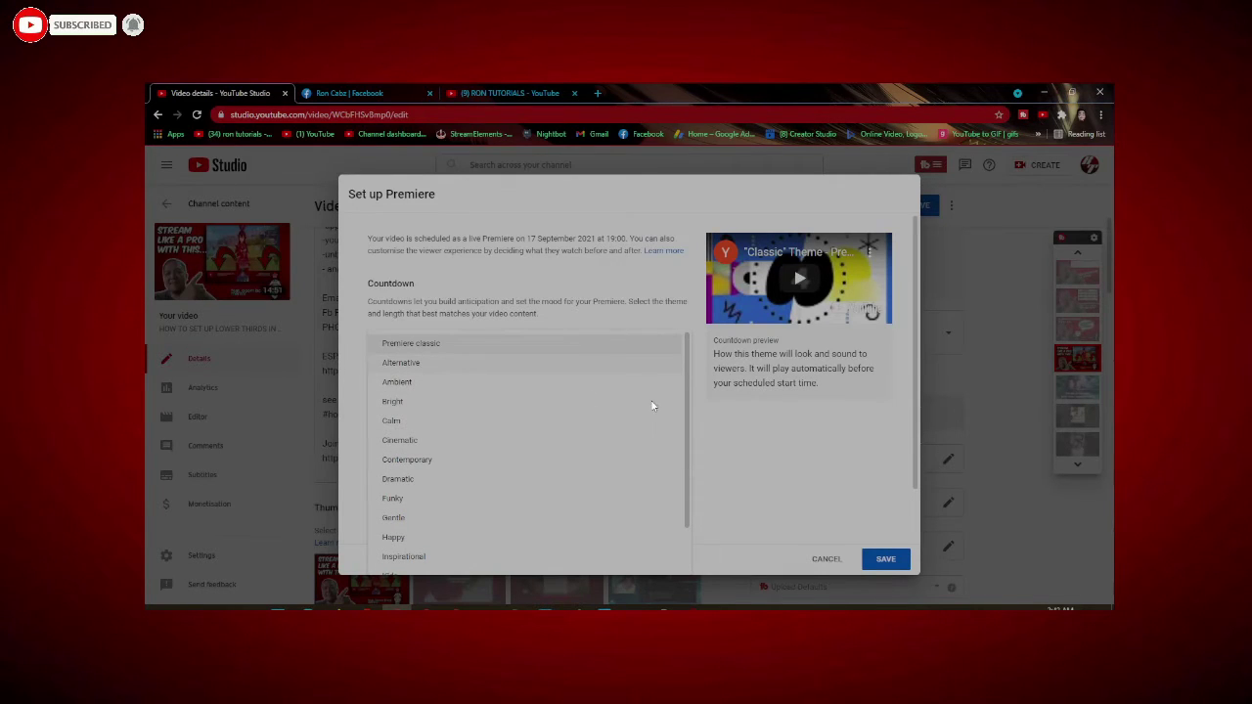
key("Down")
key("Return")
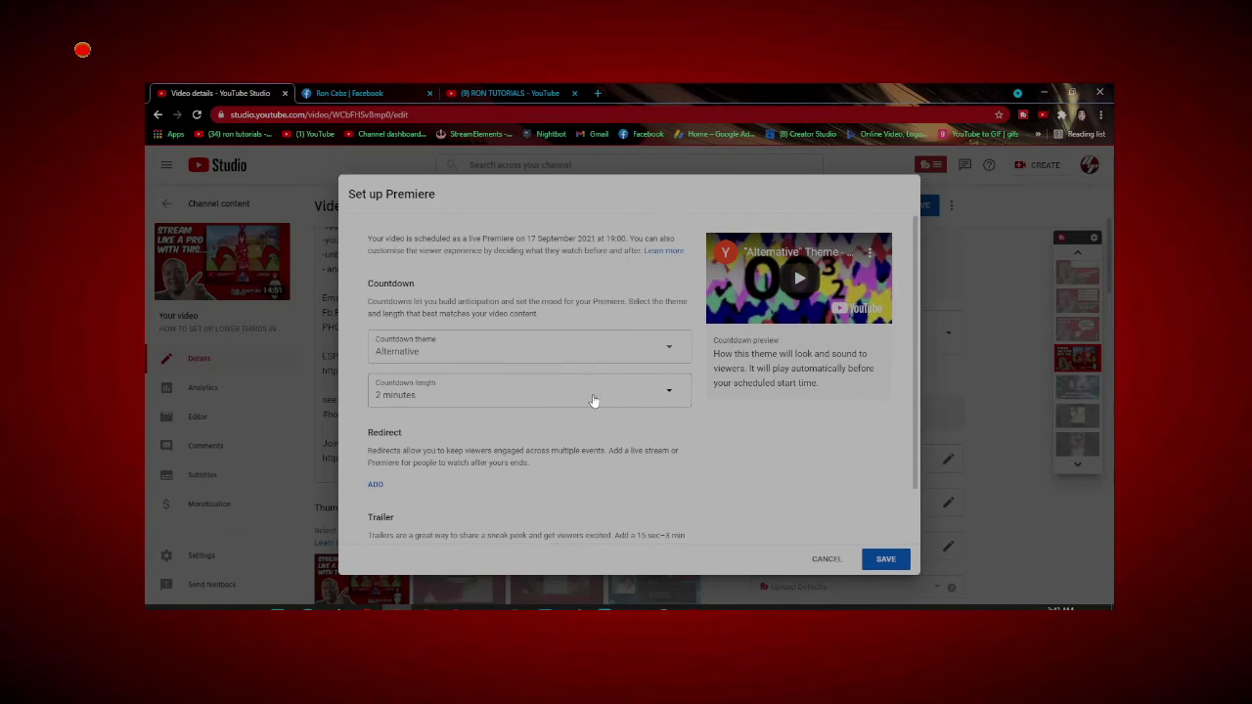
Keep the countdown length at 2 minutes and save the Premiere setup.
left_click(684, 405)
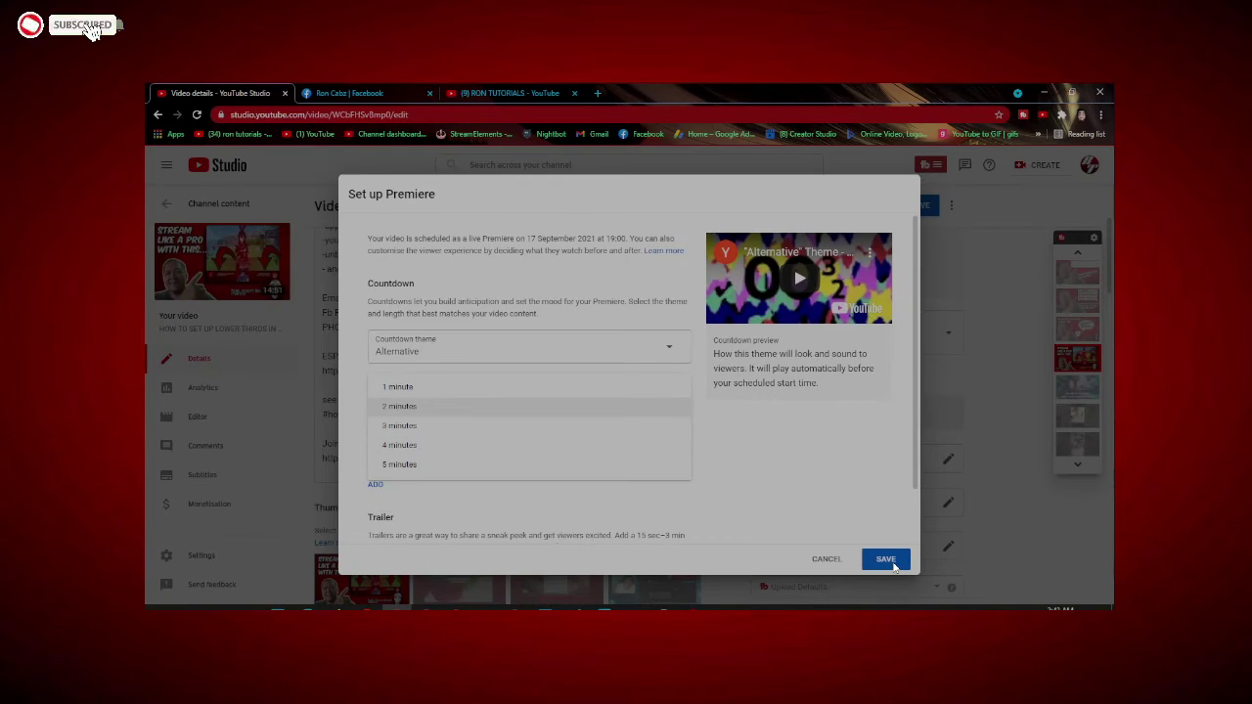
left_click(877, 514)
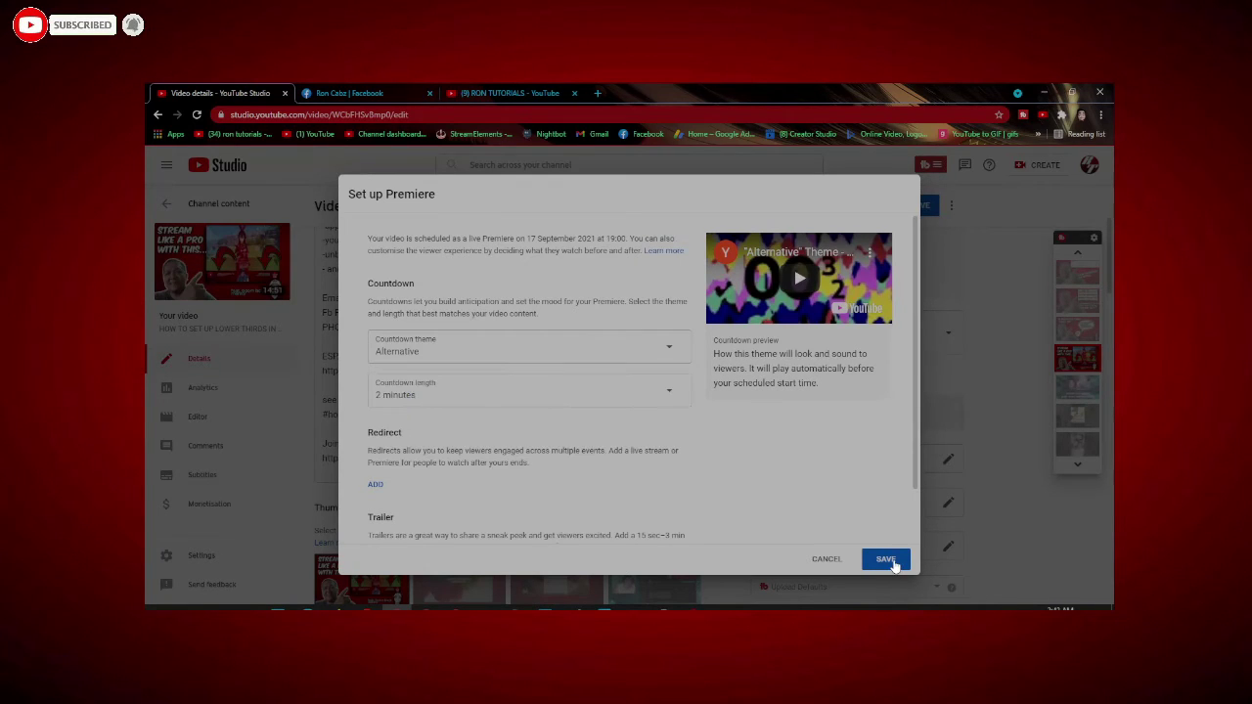
left_click(885, 558)
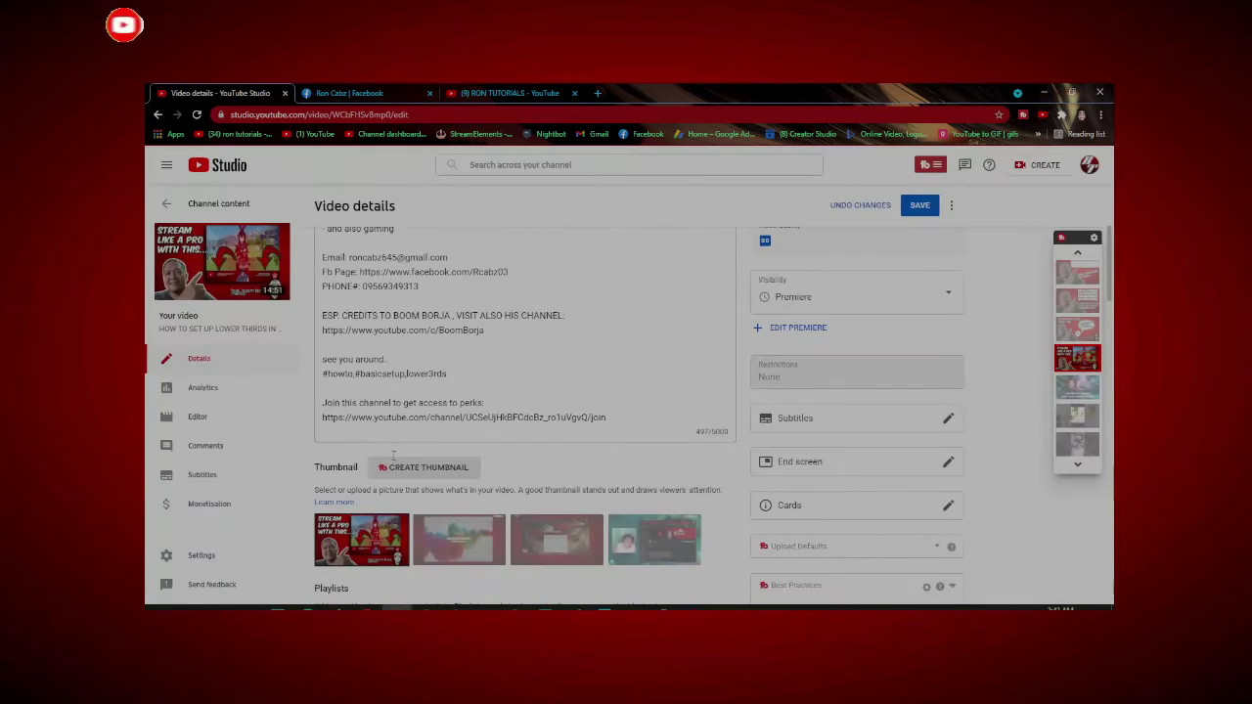
Edit the Premiere and pick 'JOIN BUTTON IS AVAILABLE' as its trailer.
left_click(793, 329)
scroll(431, 459, "down", 2)
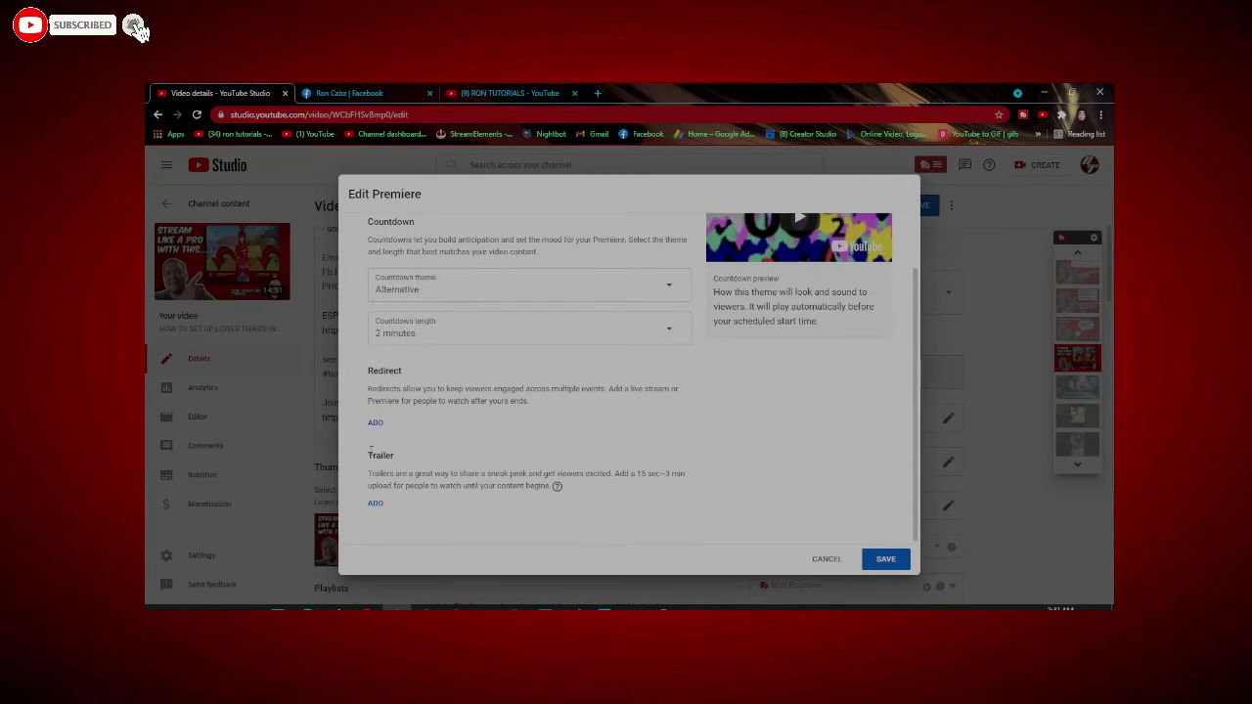
left_click(376, 504)
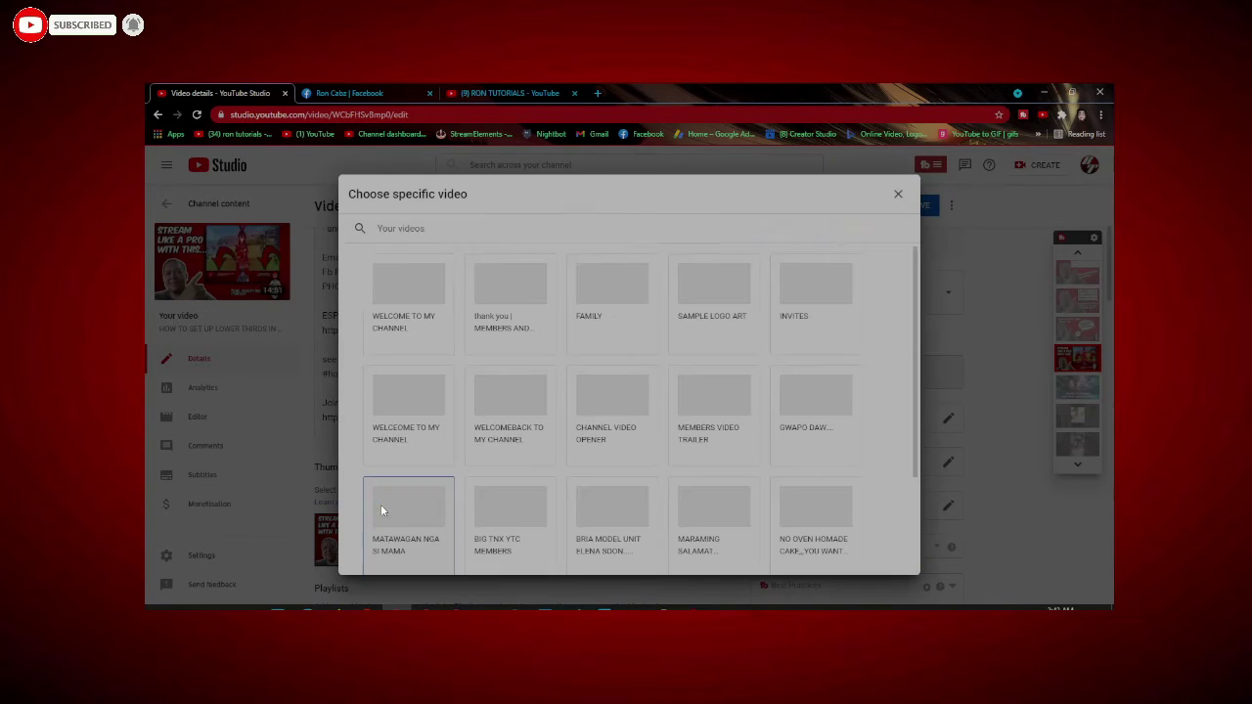
scroll(646, 402, "down", 2)
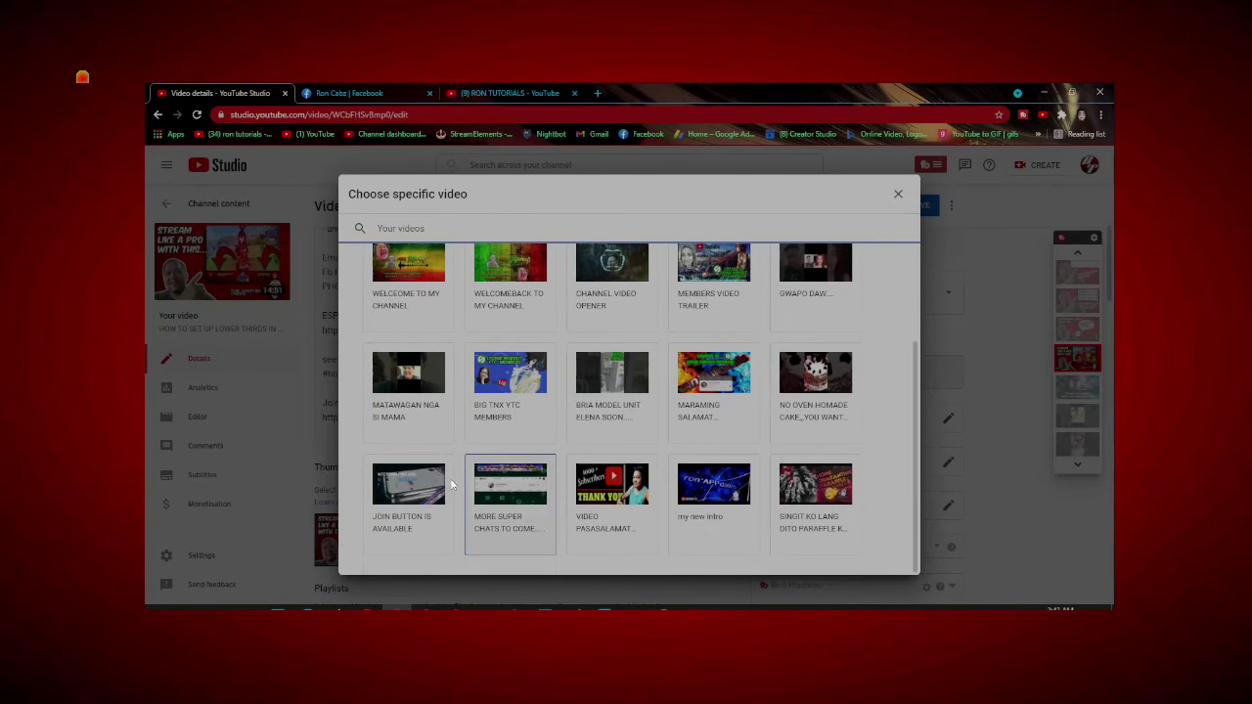
left_click(409, 494)
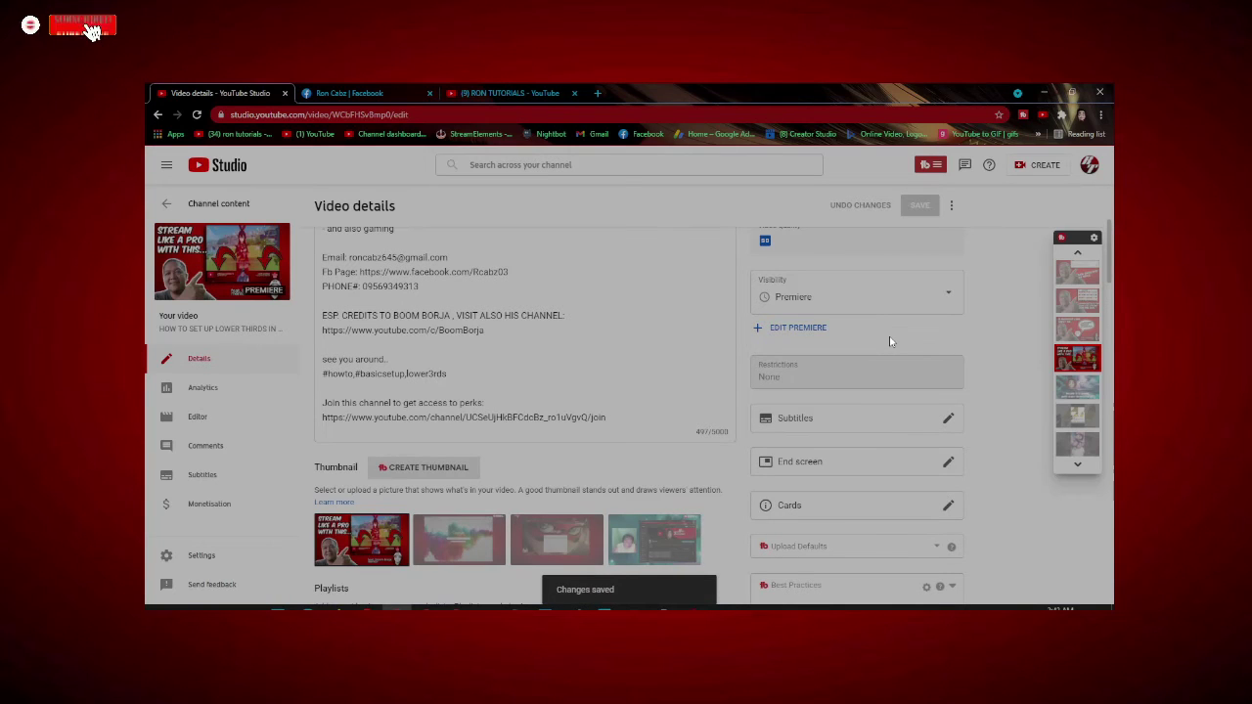
Use the Channel content back arrow to return to the video list.
scroll(646, 319, "up", 2)
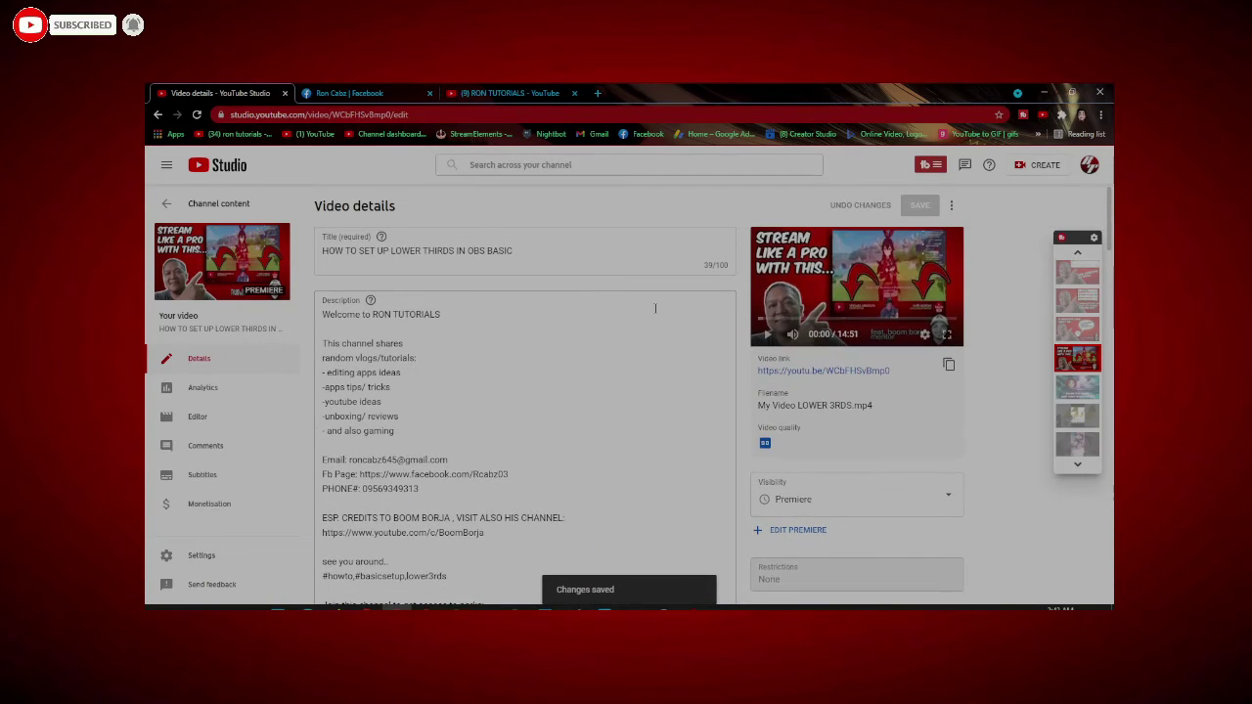
left_click(240, 206)
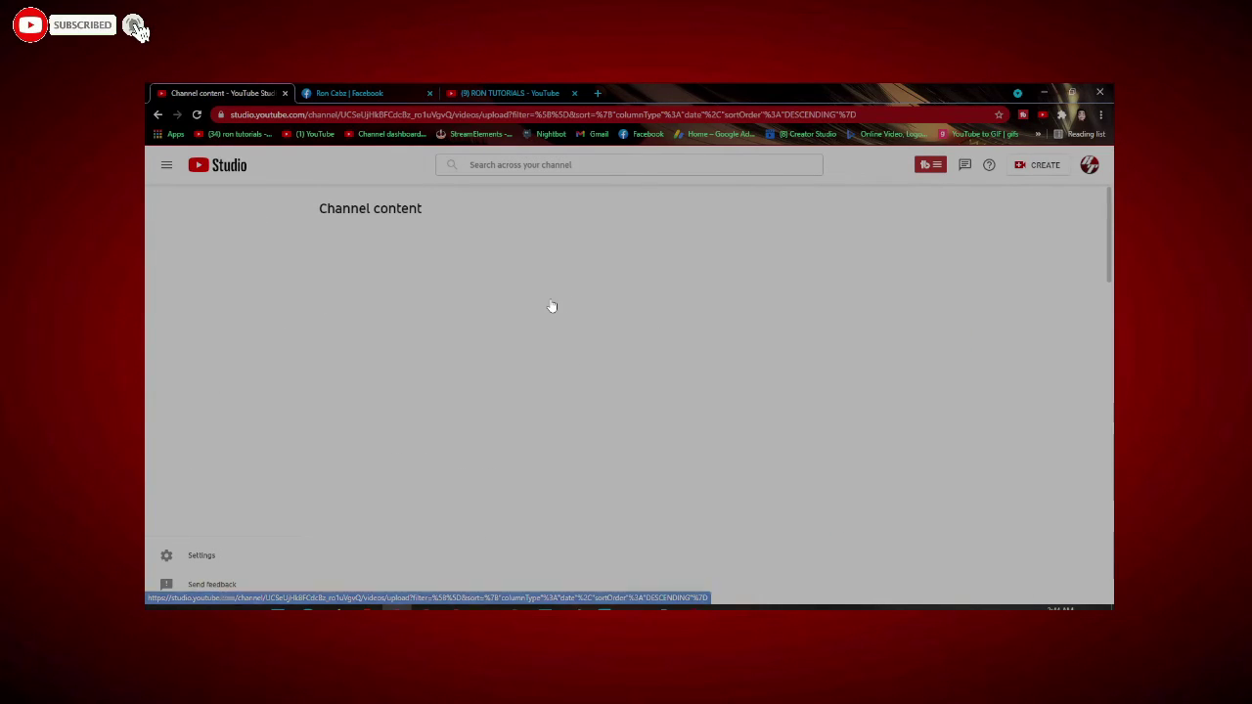